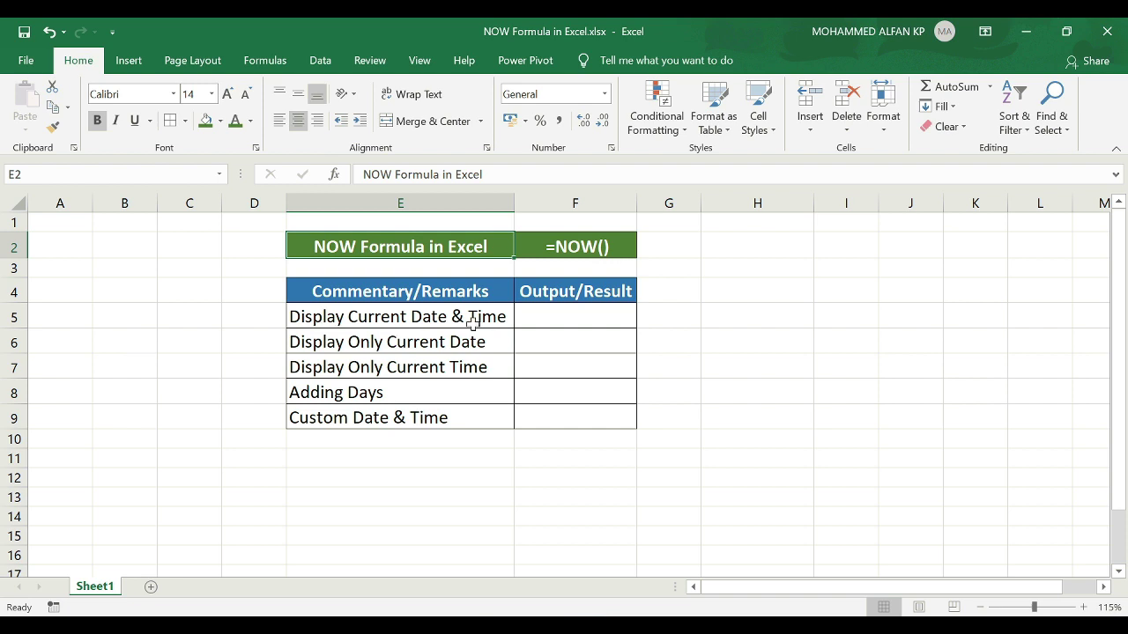
pyautogui.click(548, 317)
pyautogui.write('=n')
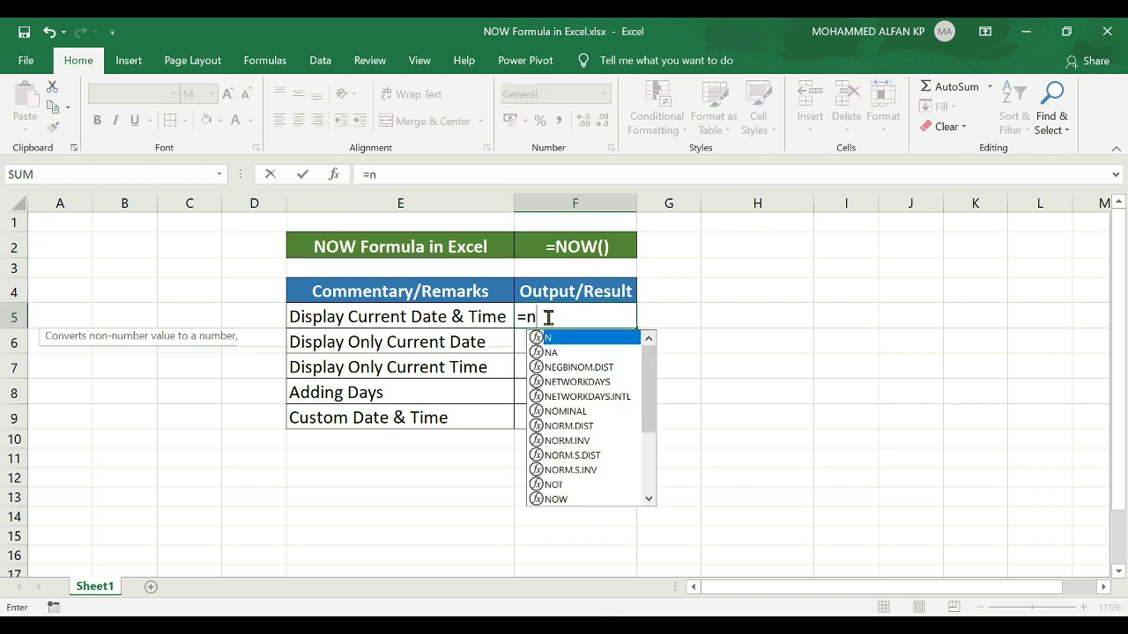
pyautogui.write('ow(')
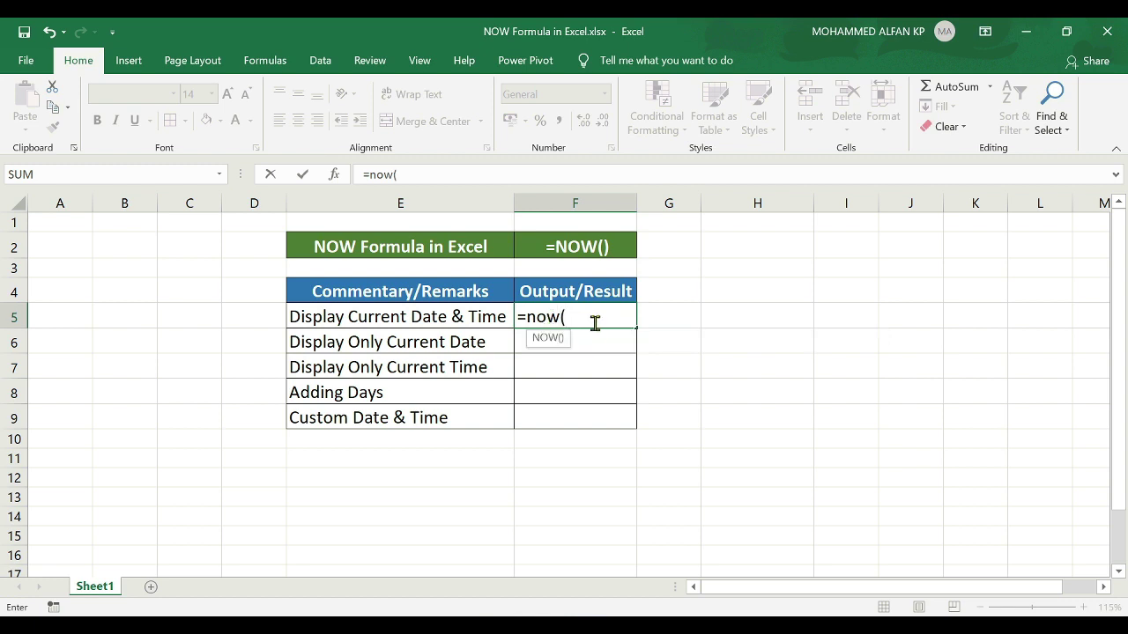
pyautogui.write(')')
pyautogui.press('Return')
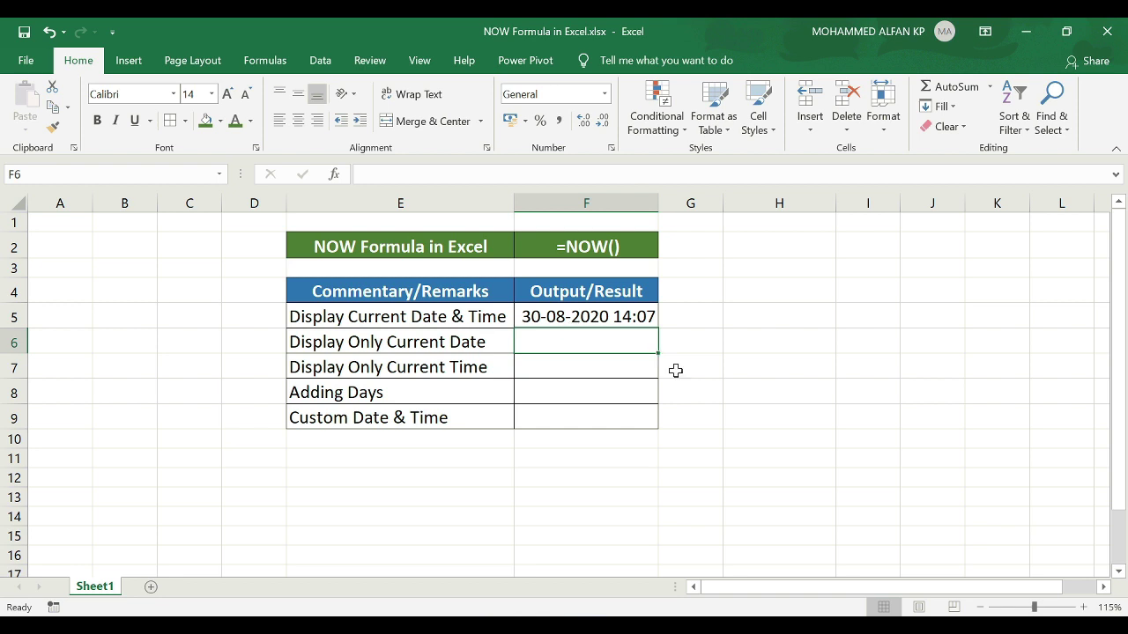
pyautogui.click(621, 314)
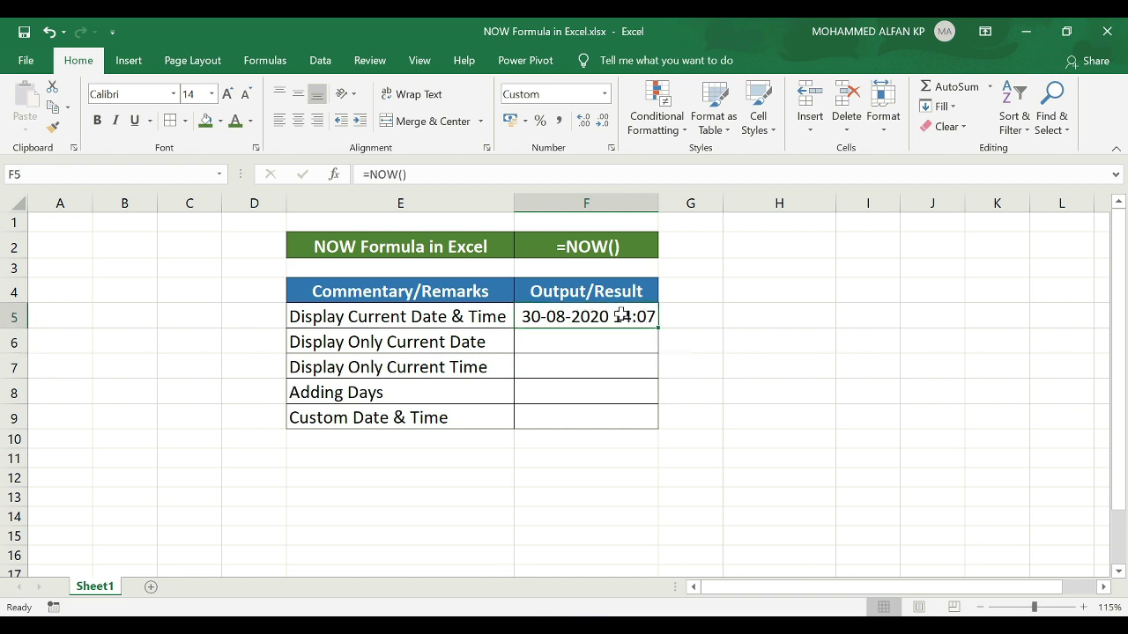
pyautogui.press('Delete')
pyautogui.write('=no')
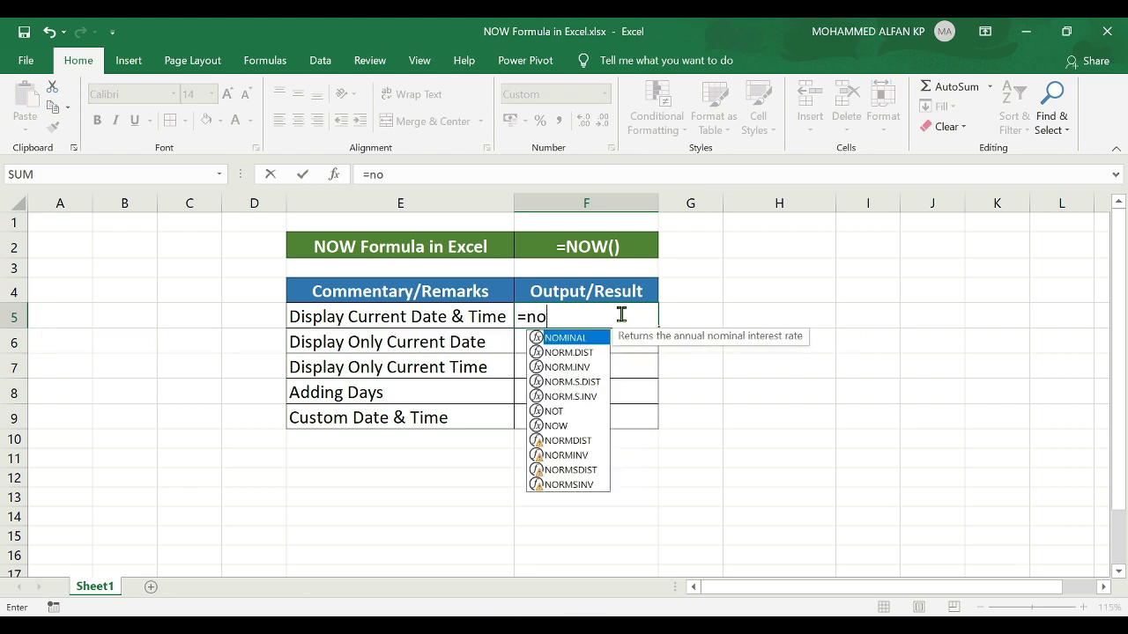
pyautogui.write('w(')
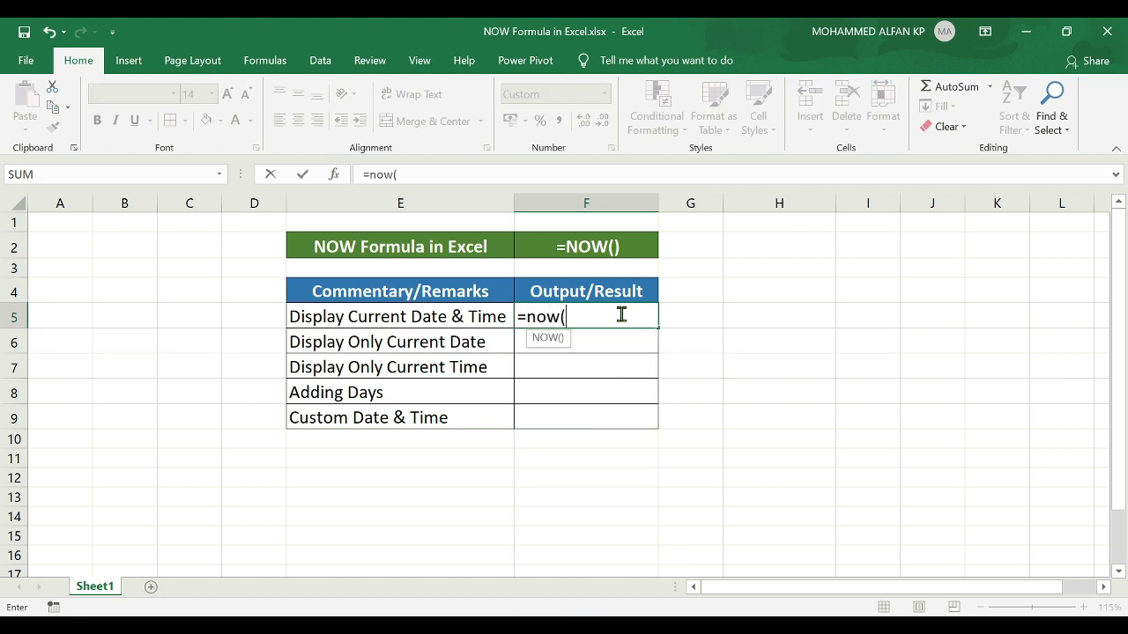
pyautogui.press('Return')
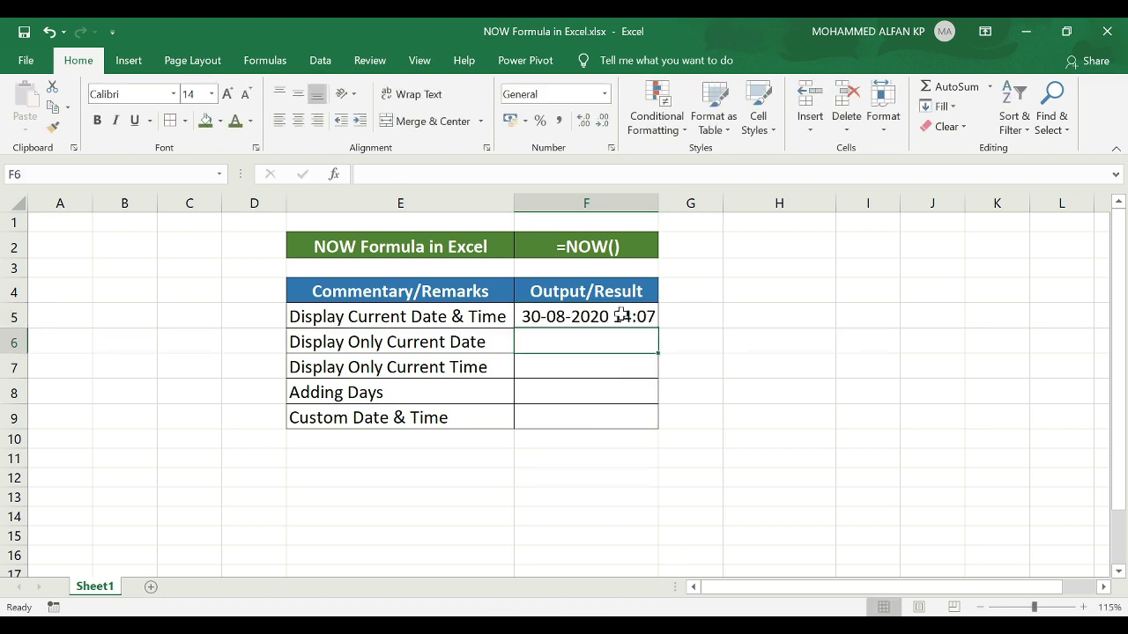
pyautogui.click(621, 315)
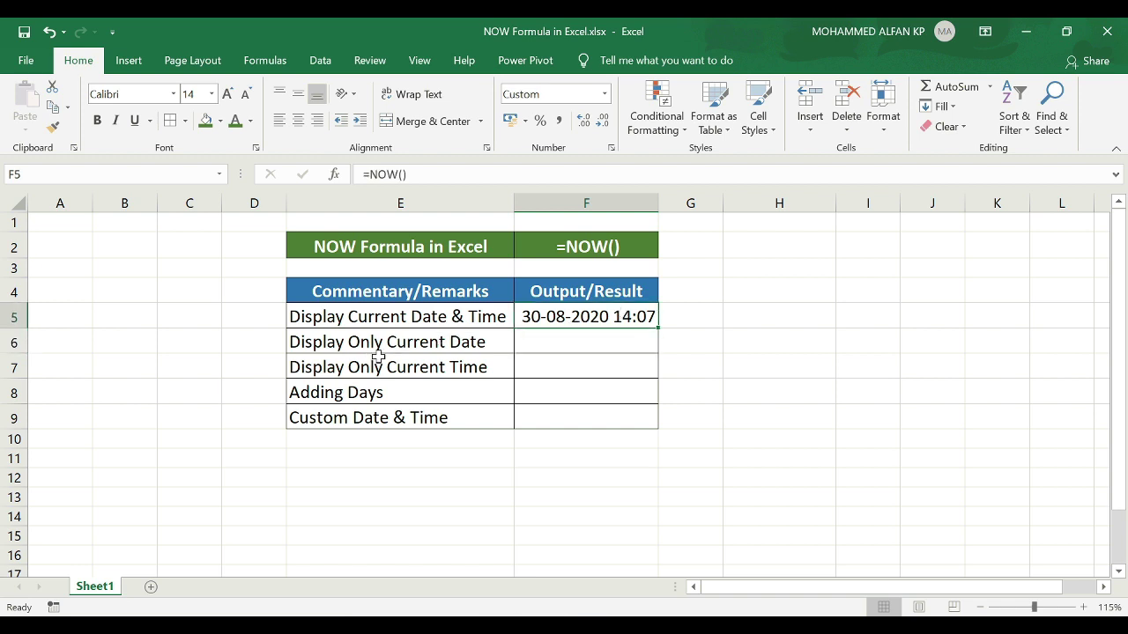
# Enter the =NOW() formula in cell F6.
pyautogui.click(554, 344)
pyautogui.write('=no')
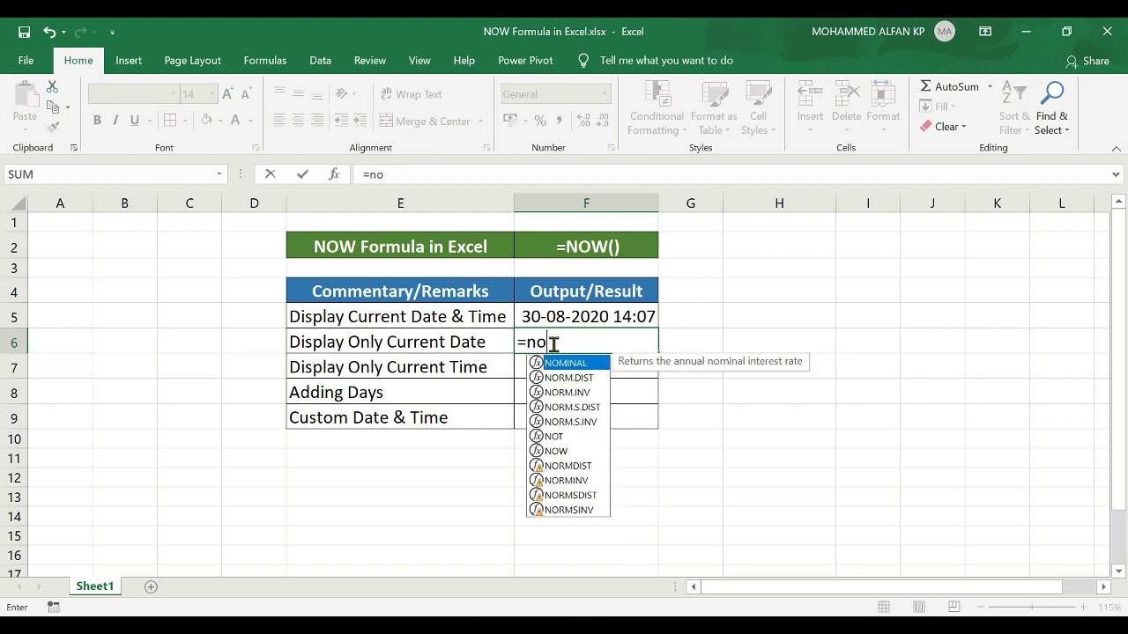
pyautogui.write('w(')
pyautogui.press('Return')
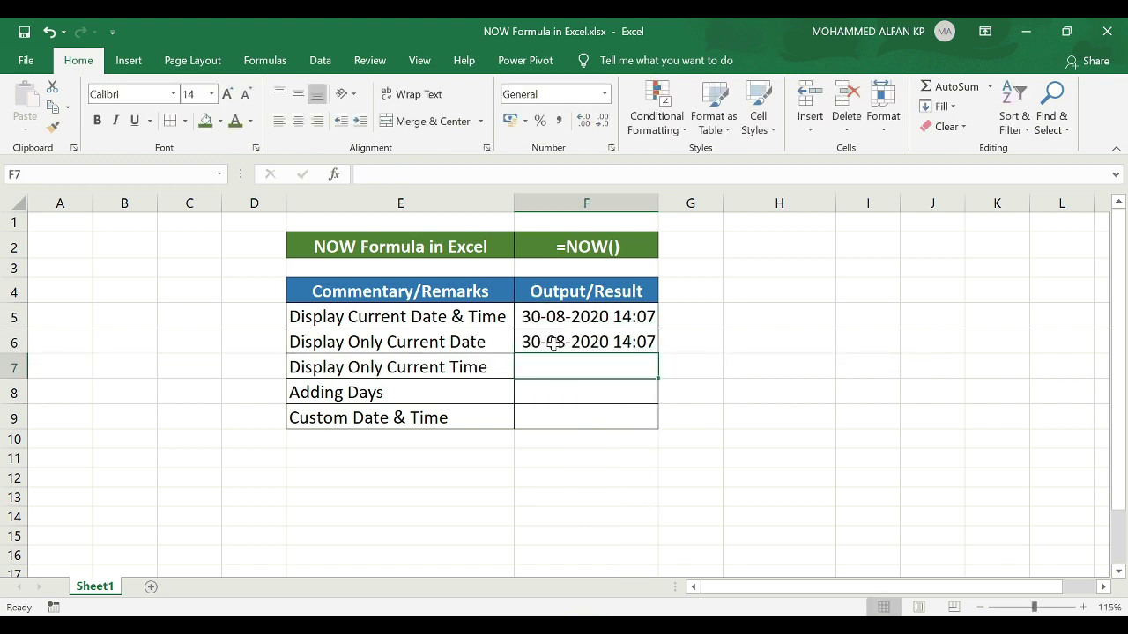
# Format F6 as Long Date so it shows 30 August 2020.
pyautogui.click(553, 344)
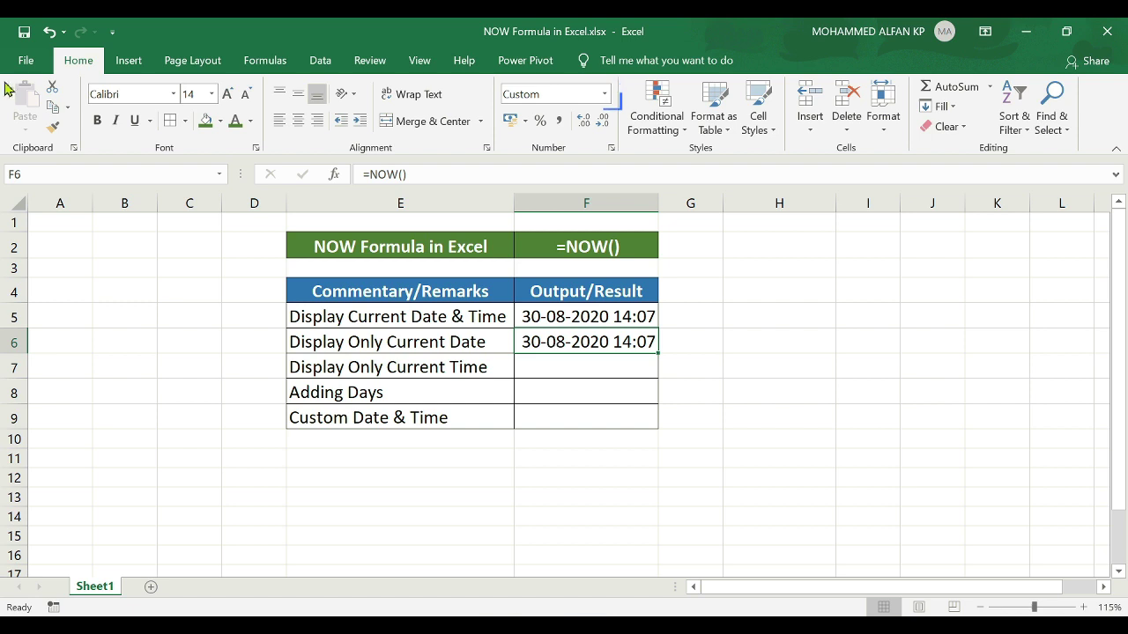
pyautogui.click(607, 94)
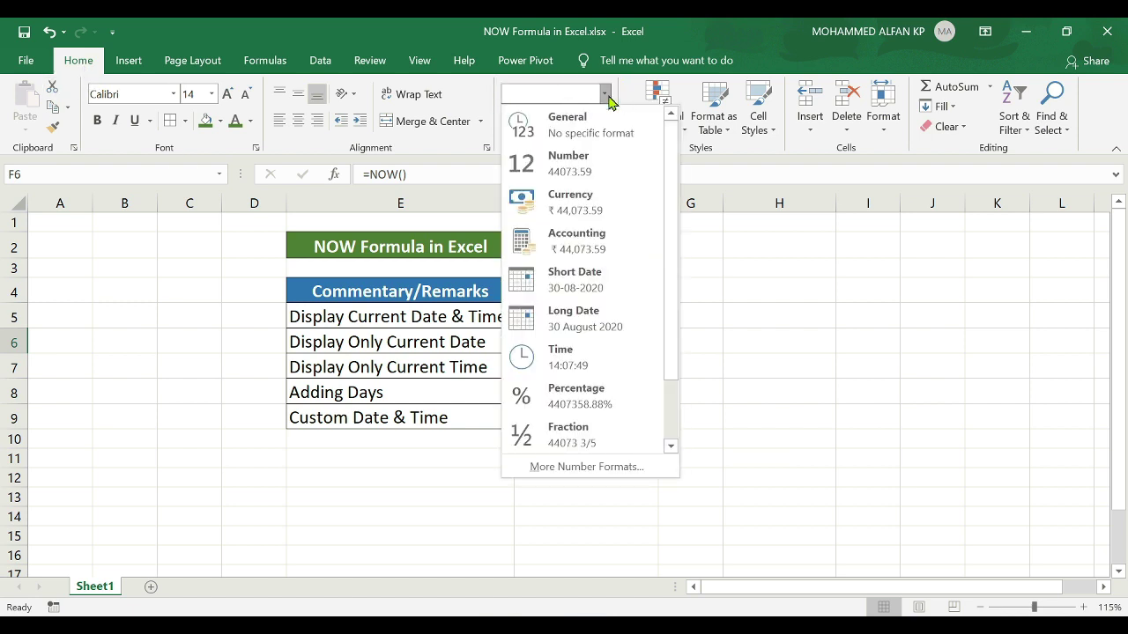
pyautogui.click(614, 293)
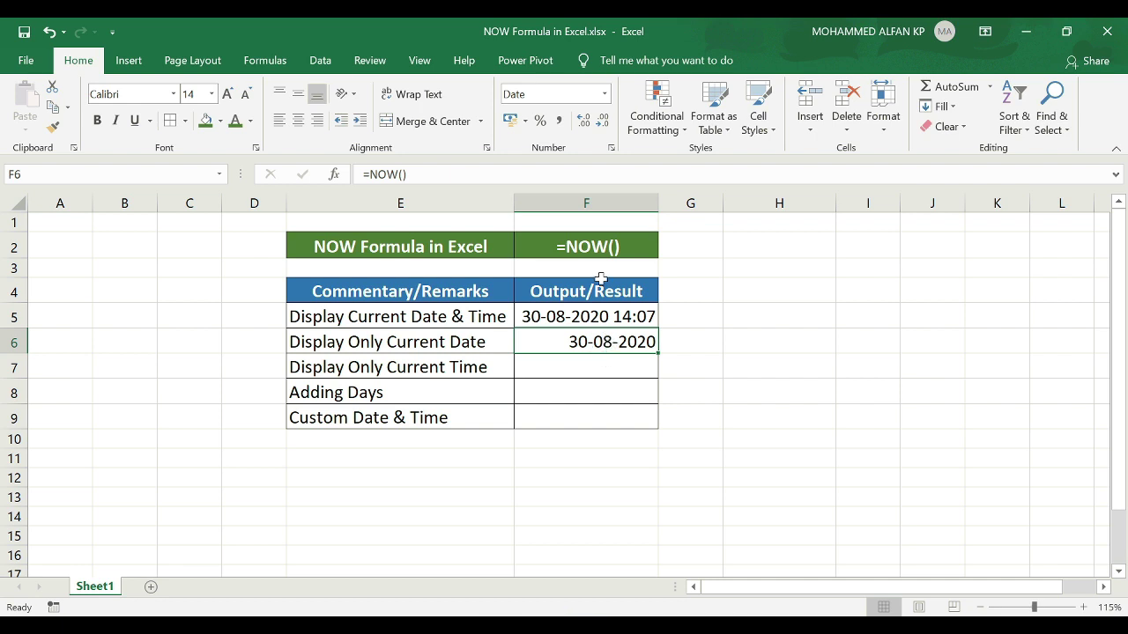
pyautogui.click(605, 95)
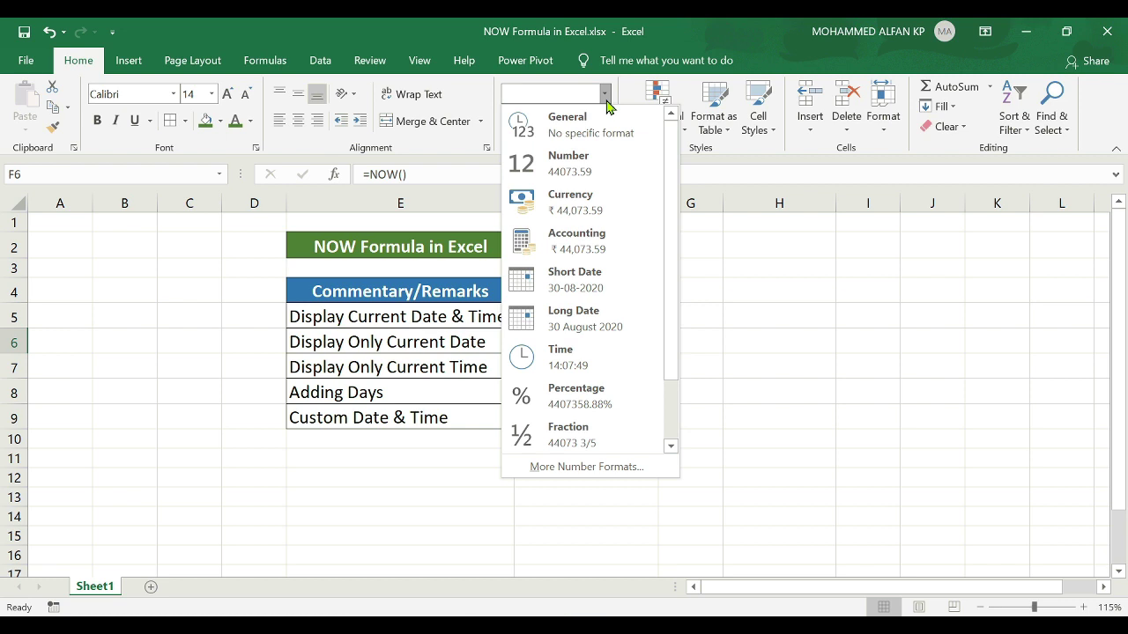
pyautogui.click(605, 319)
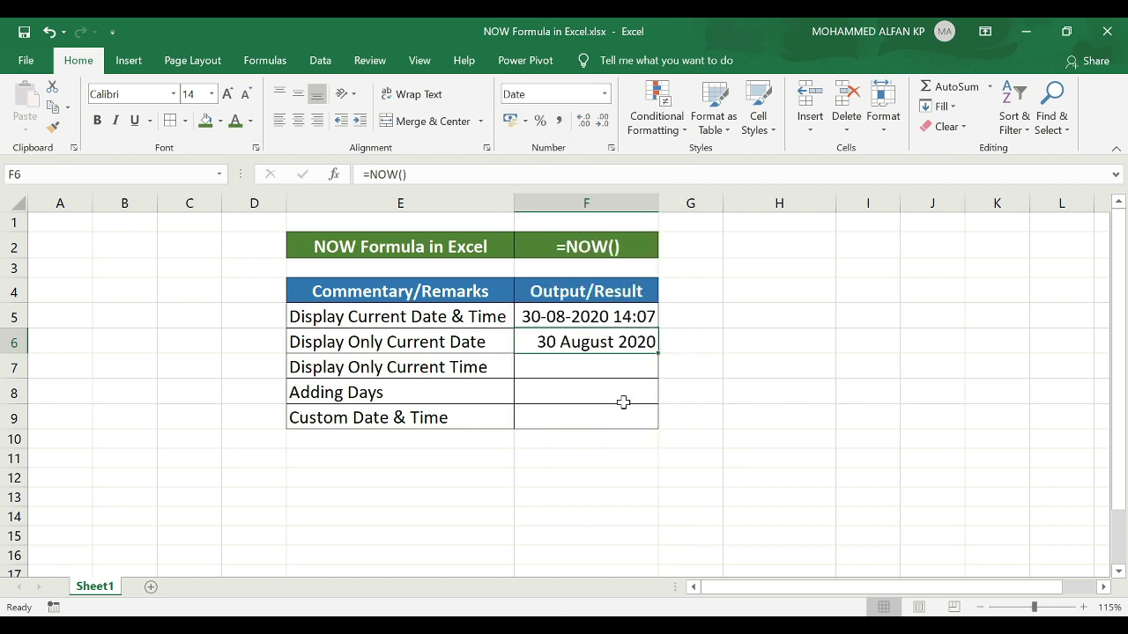
# Enter the =NOW() formula in cell F7.
pyautogui.click(589, 372)
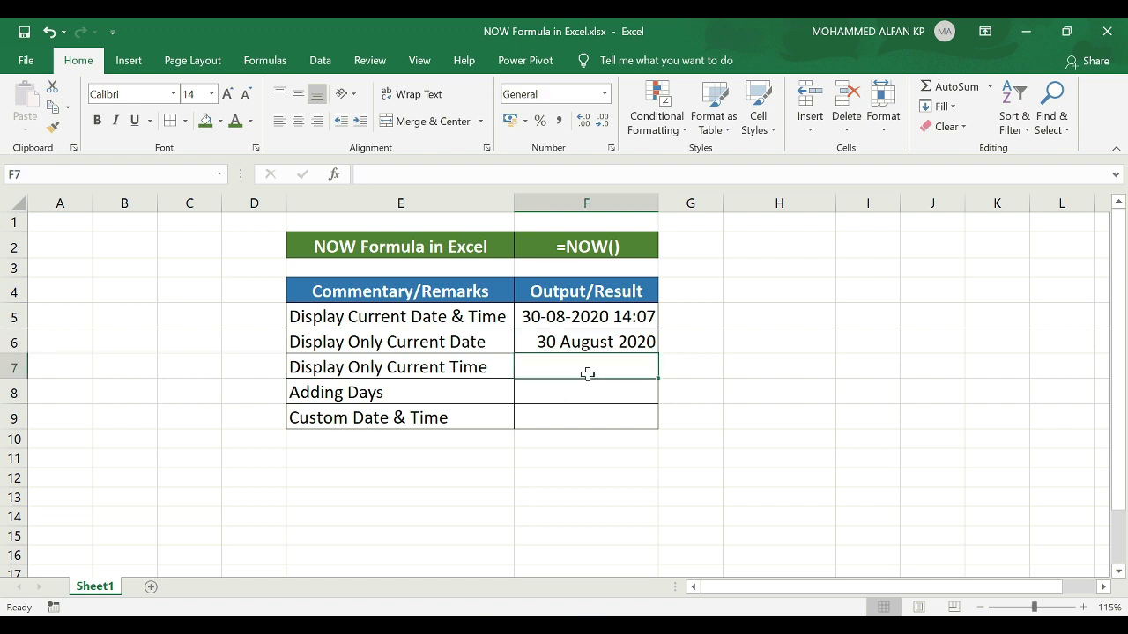
pyautogui.write('=now')
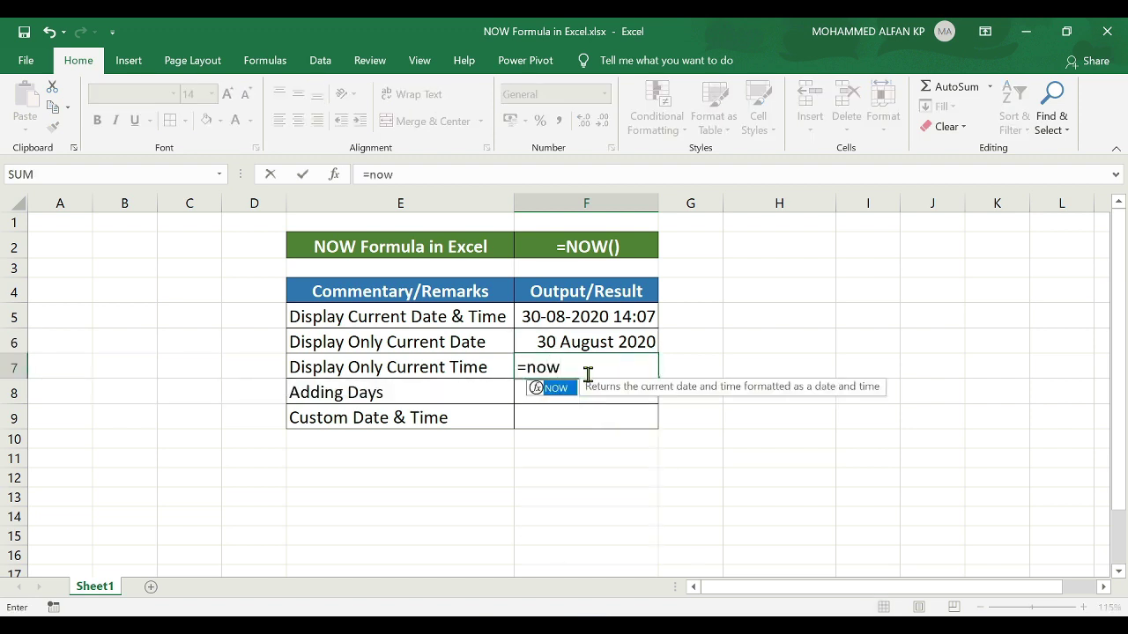
pyautogui.write('()')
pyautogui.press('Return')
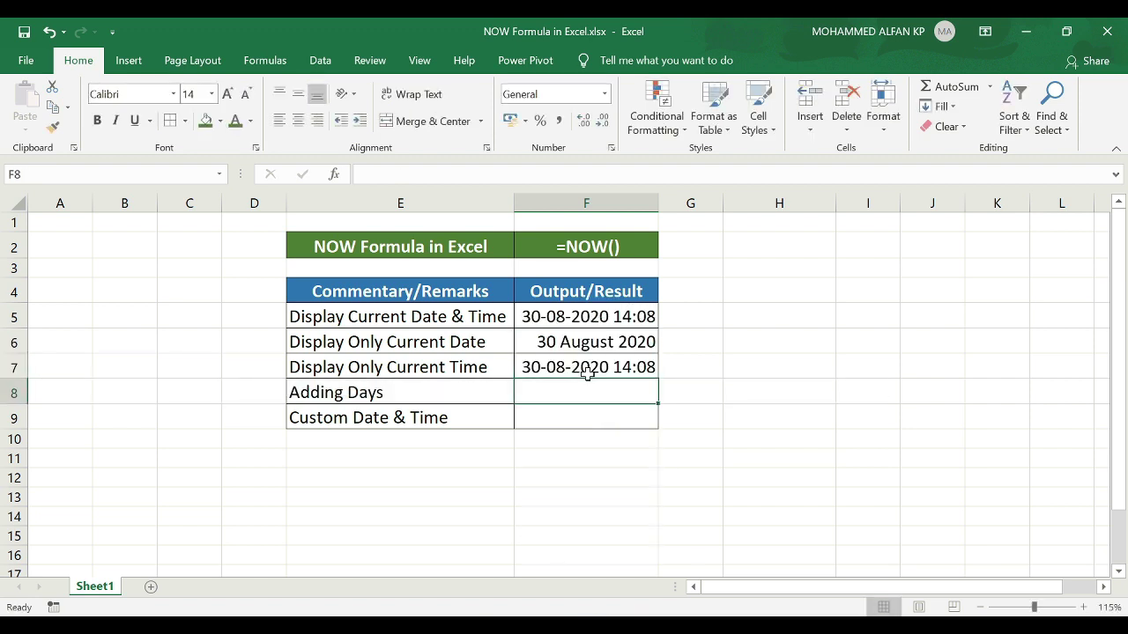
# Format F7 as Time so it shows only 14:08:41.
pyautogui.click(585, 368)
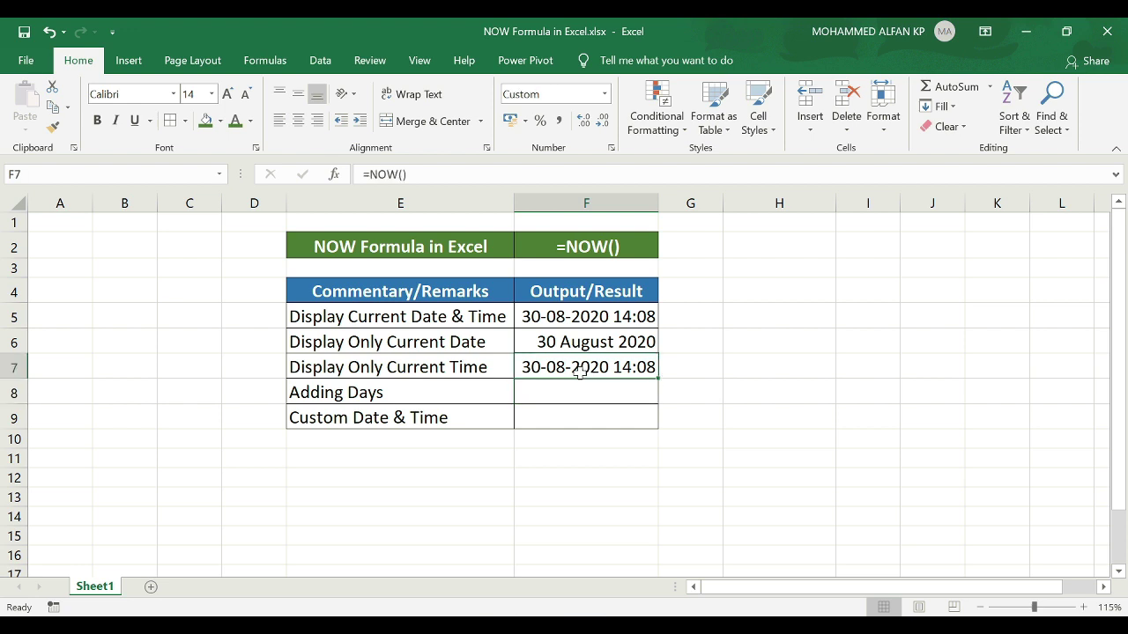
pyautogui.click(606, 93)
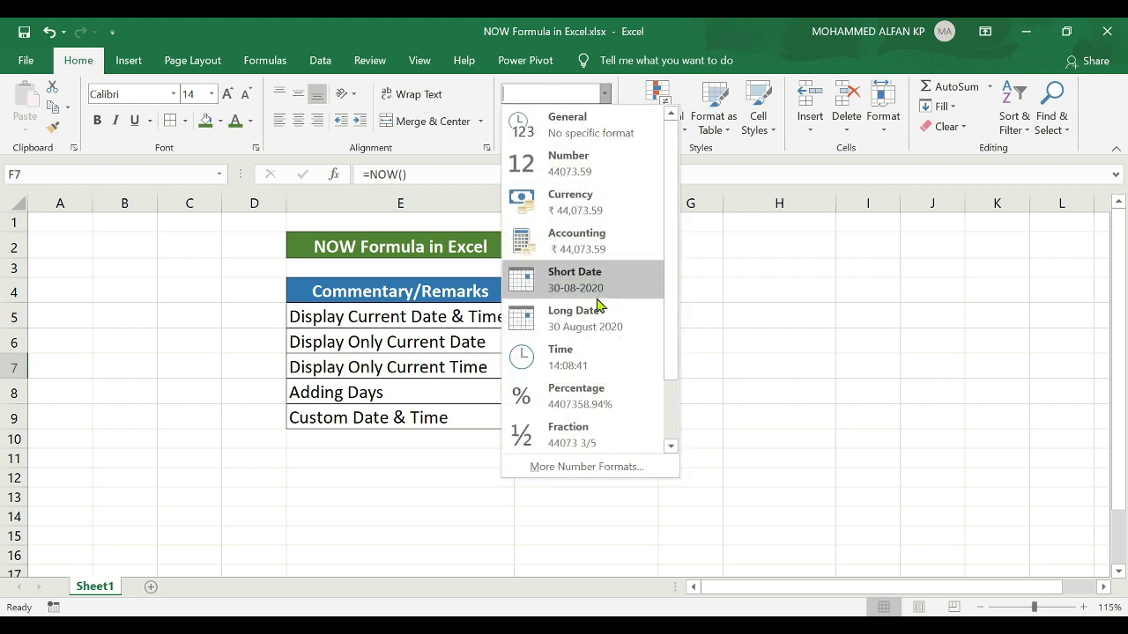
pyautogui.click(597, 361)
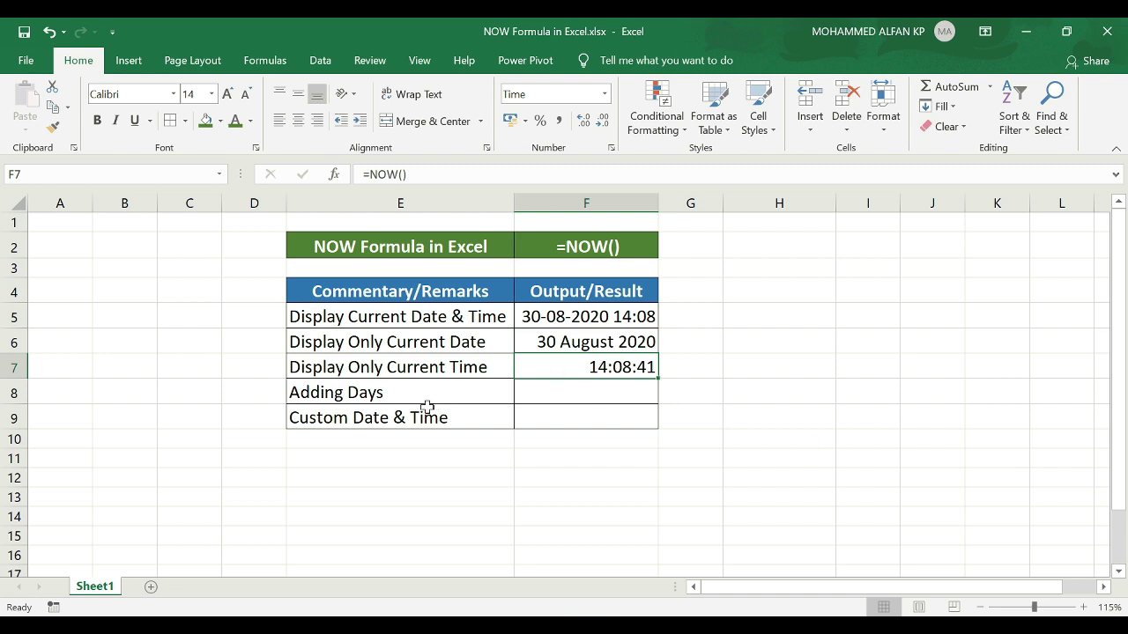
pyautogui.click(573, 395)
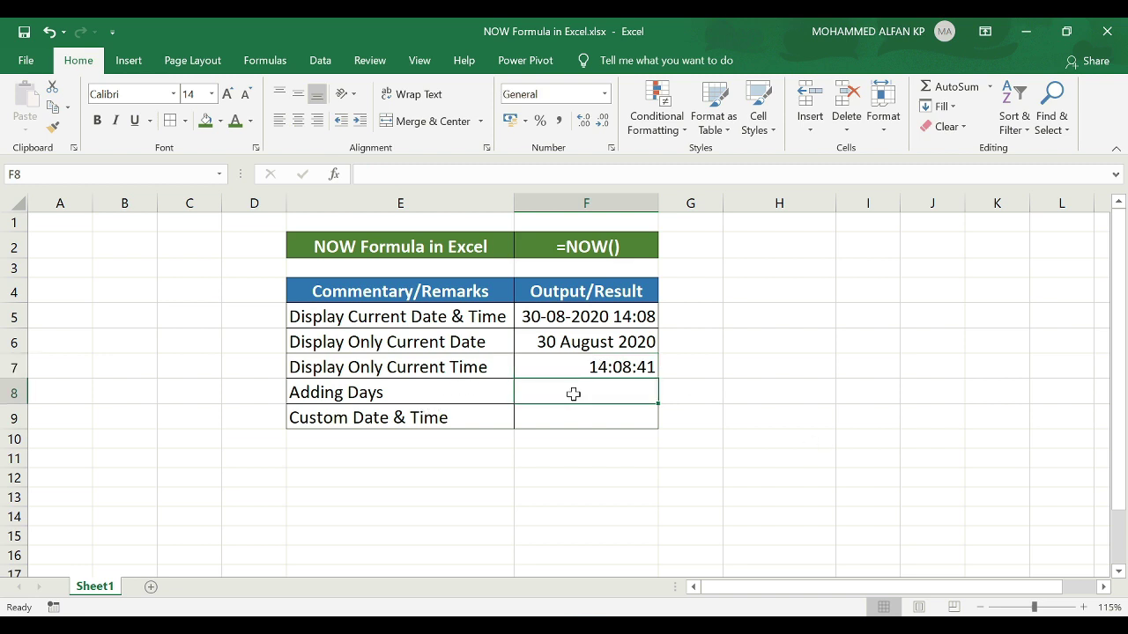
pyautogui.write('=n')
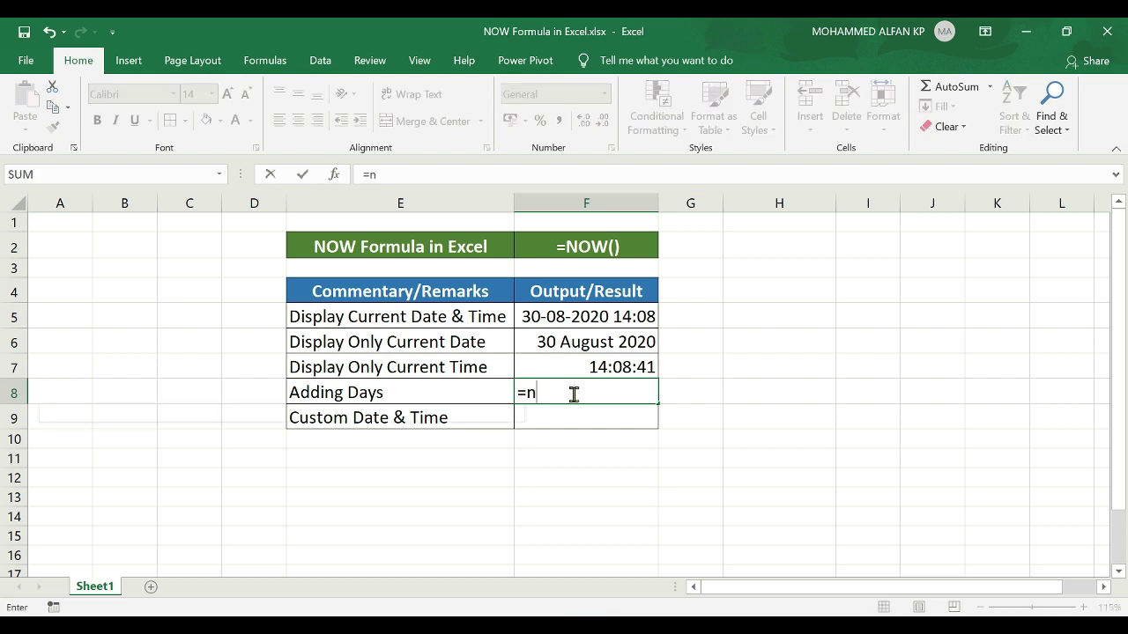
pyautogui.write('ow()+')
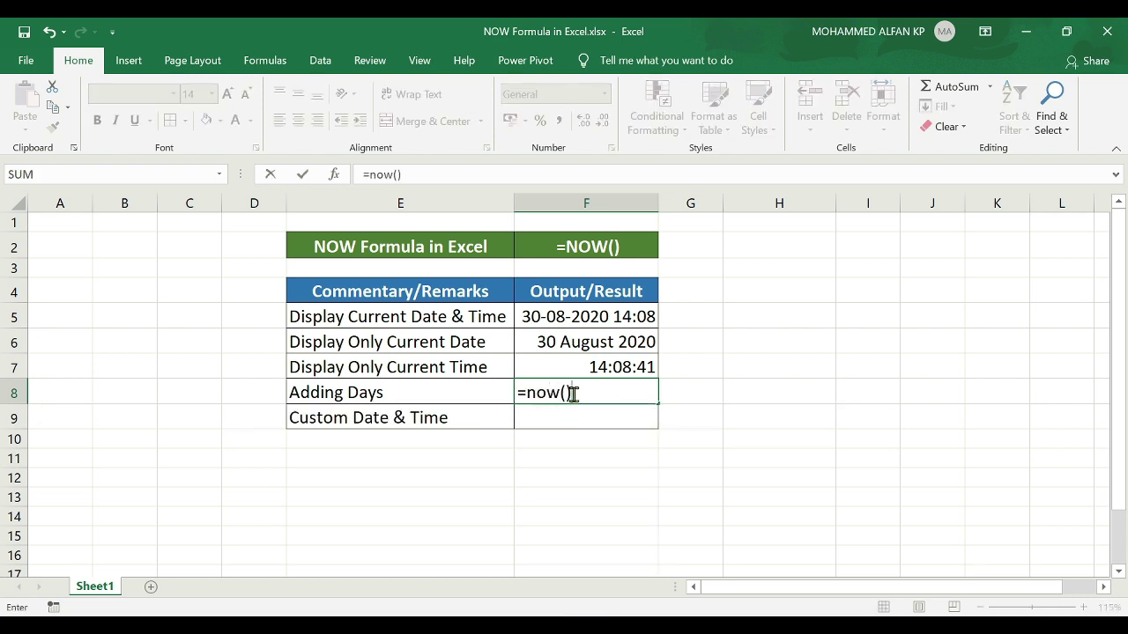
pyautogui.write('15')
pyautogui.press('Return')
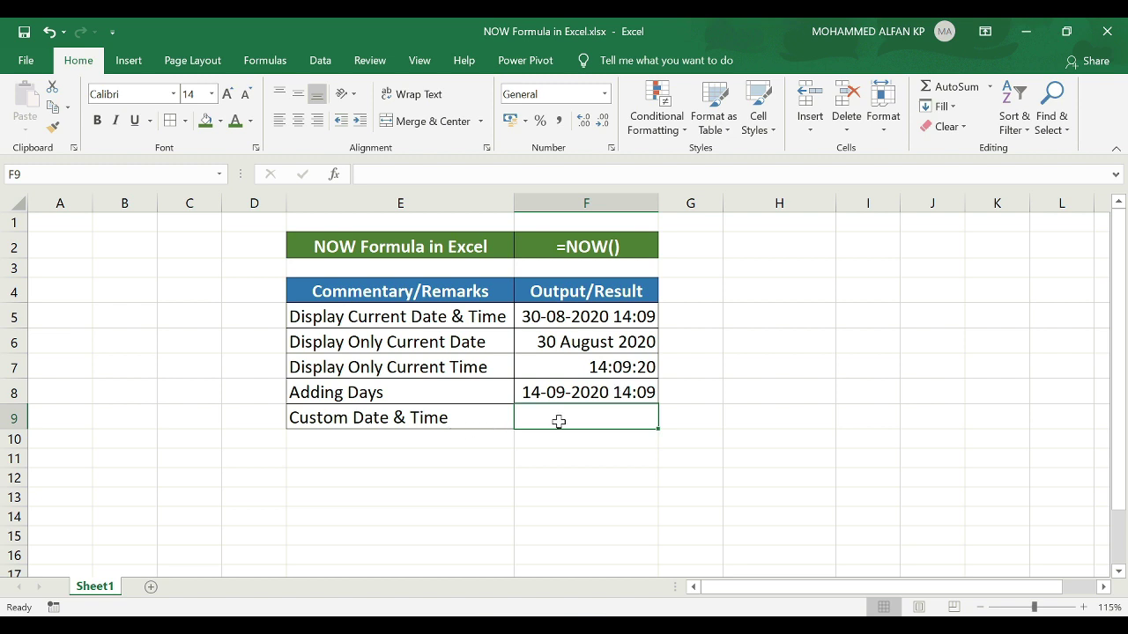
pyautogui.write('=now')
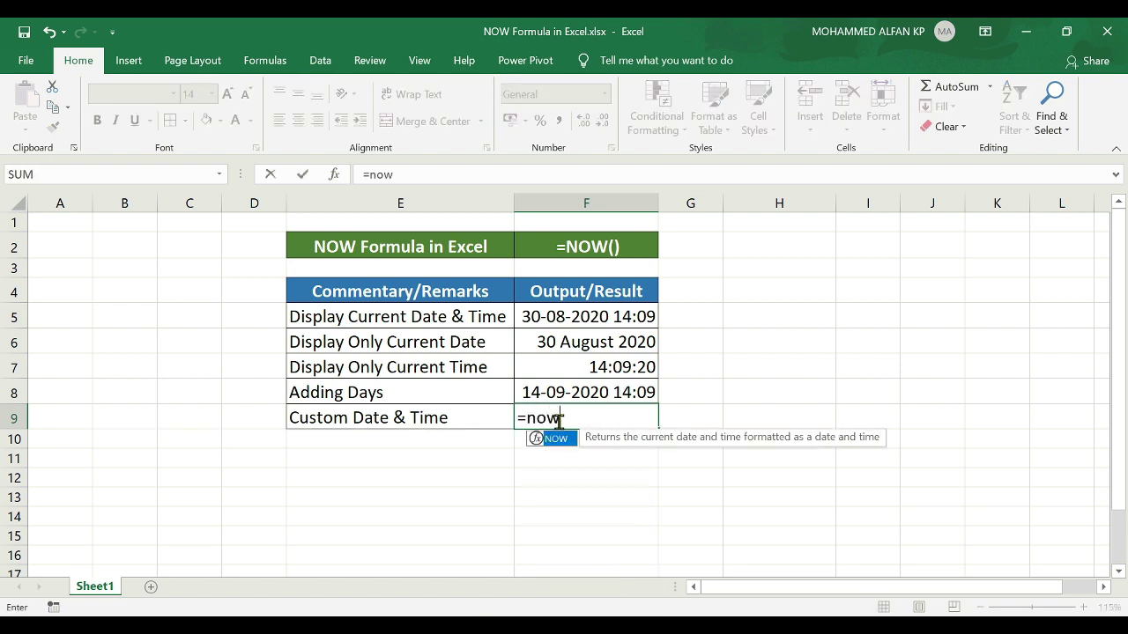
pyautogui.write('()')
pyautogui.hotkey('ctrl', 'Return')
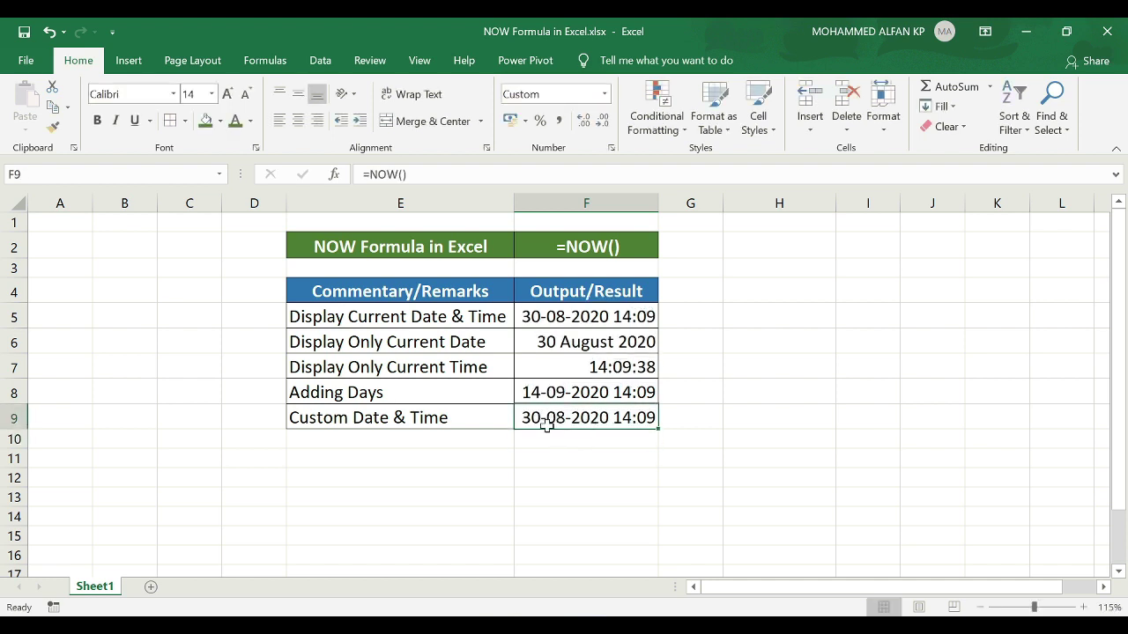
pyautogui.click(604, 94)
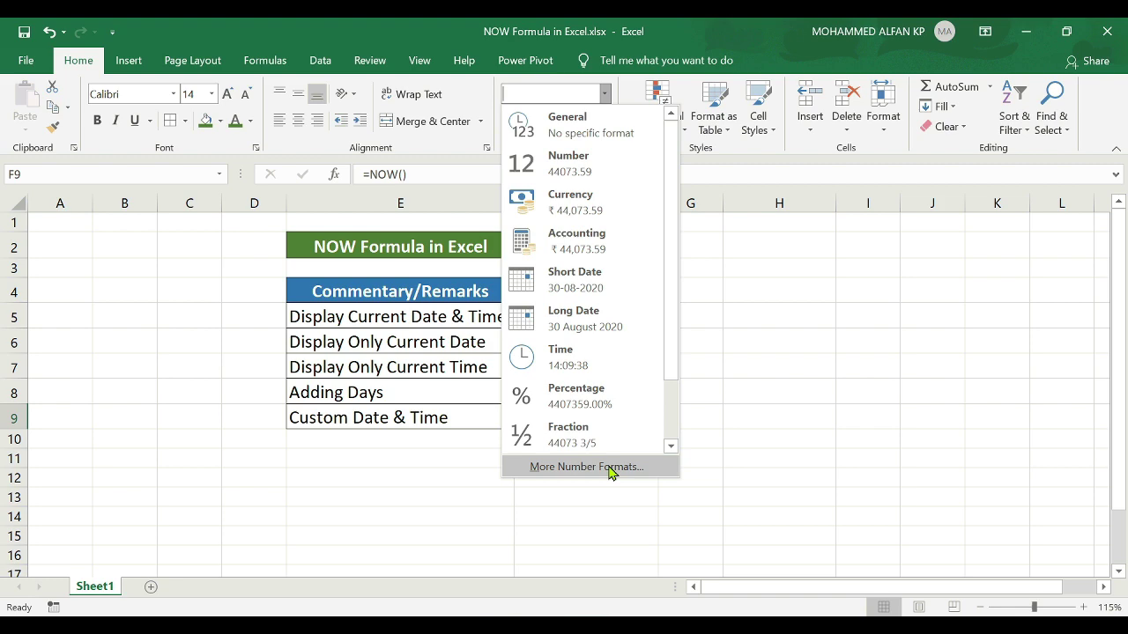
pyautogui.click(612, 467)
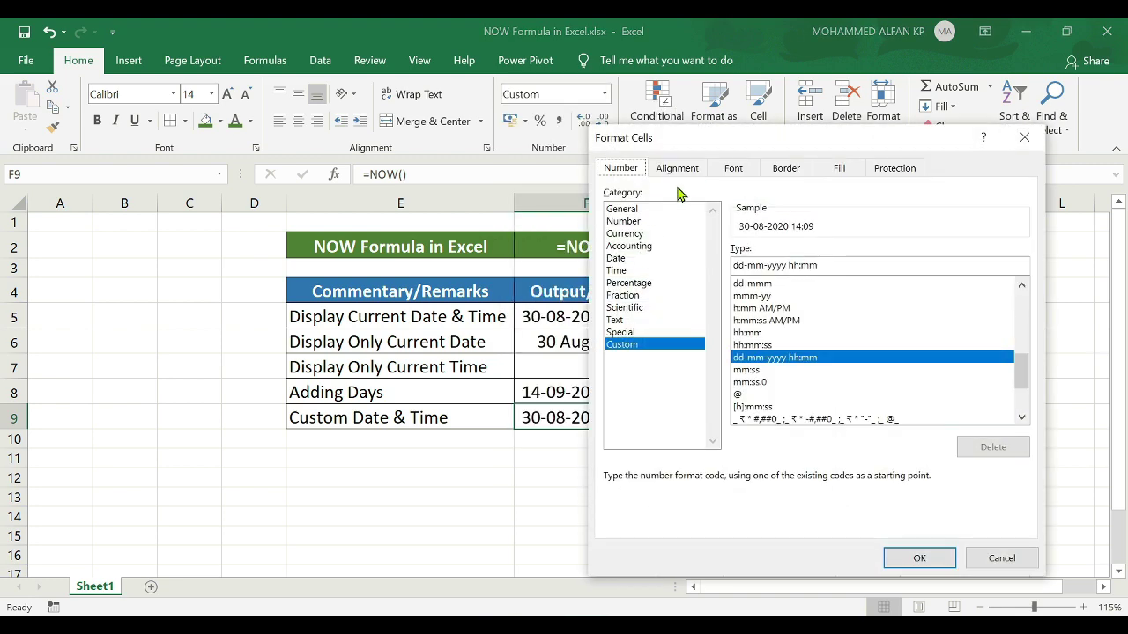
pyautogui.moveTo(708, 151); pyautogui.dragTo(789, 165)
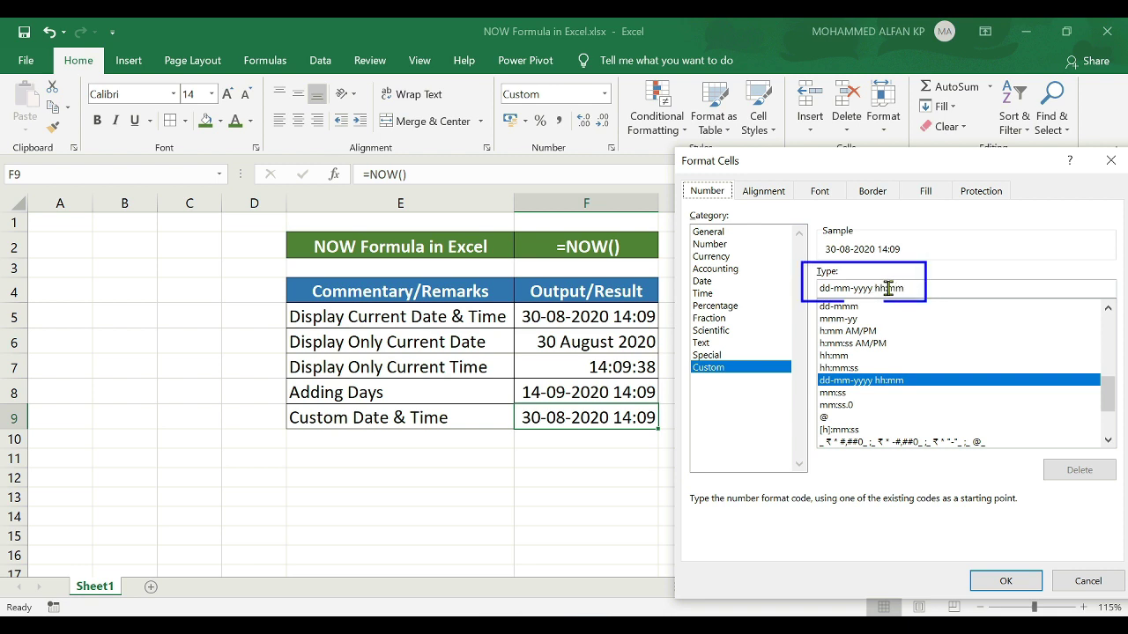
pyautogui.moveTo(888, 288); pyautogui.dragTo(942, 291)
pyautogui.press('BackSpace')
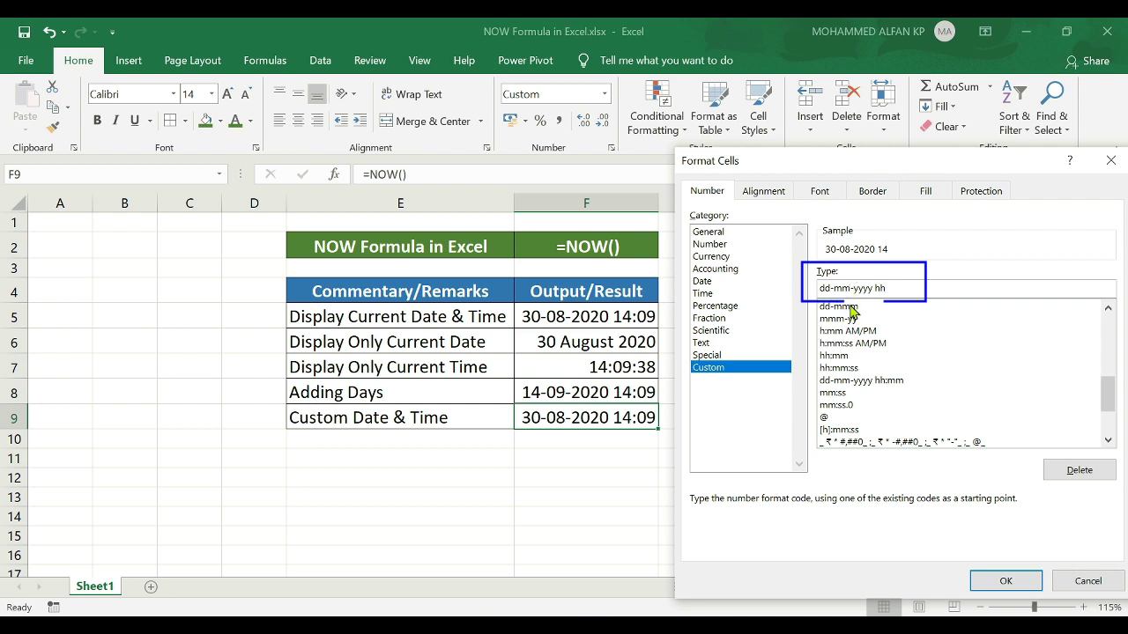
pyautogui.click(998, 583)
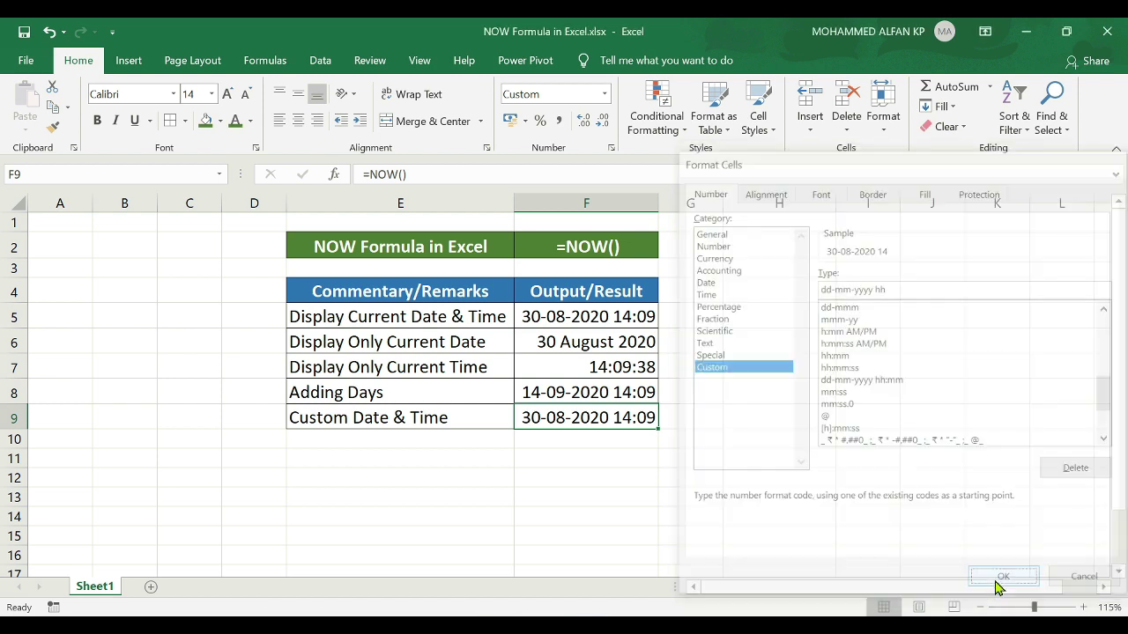
pyautogui.press('Up')
pyautogui.press('Up')
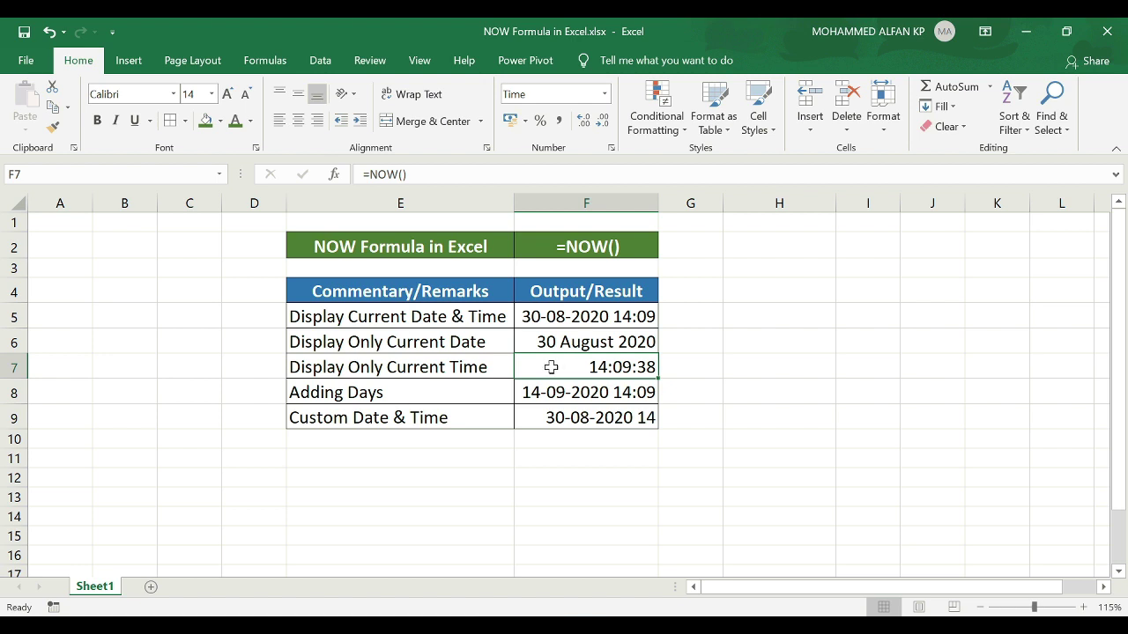
# Apply the custom h:mm AM/PM format to F7 so it reads 2:09 PM.
pyautogui.click(604, 93)
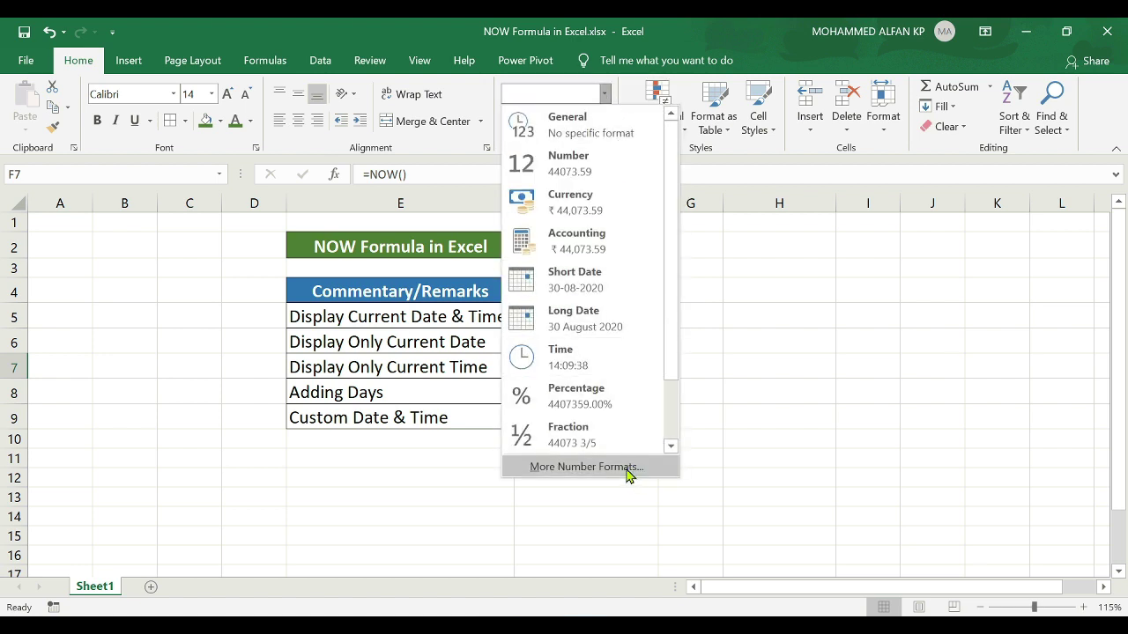
pyautogui.click(586, 467)
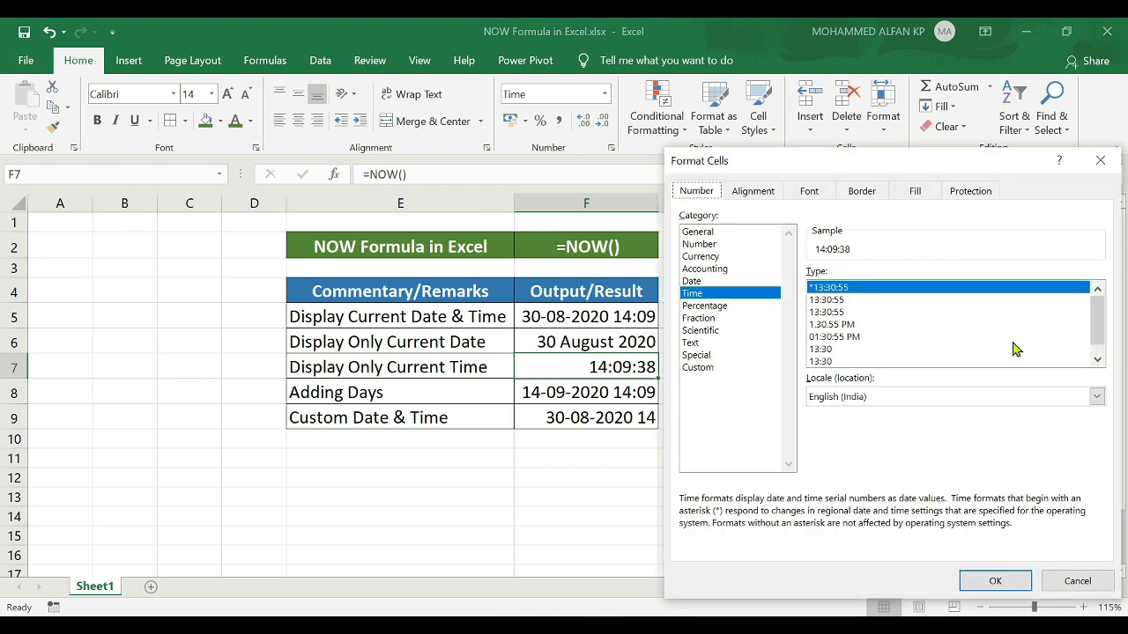
pyautogui.press('Escape')
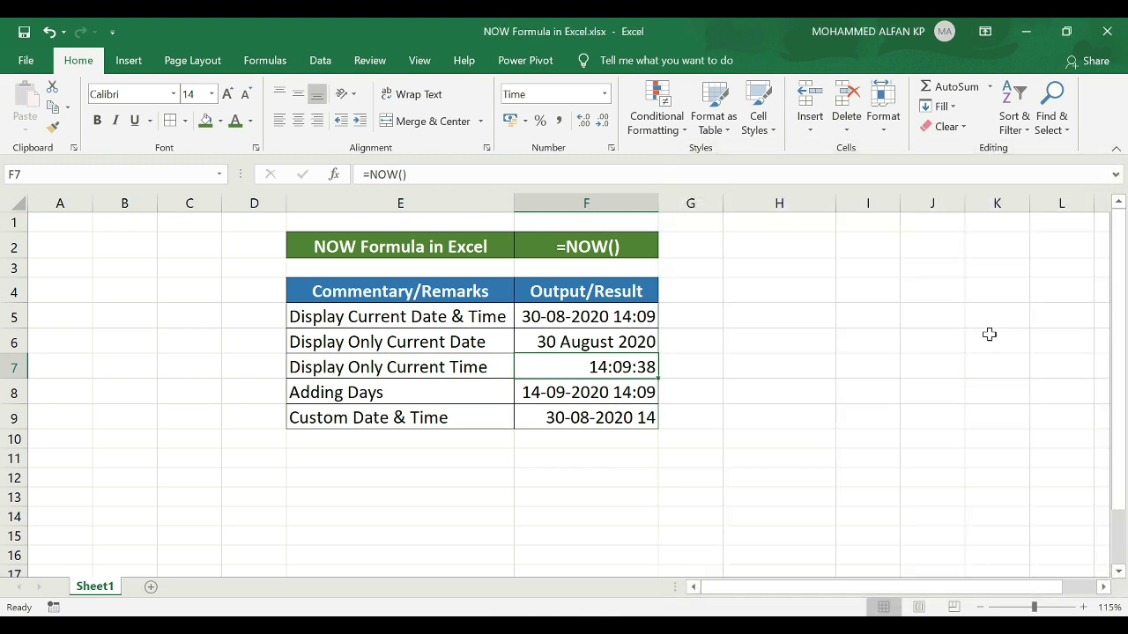
pyautogui.hotkey('ctrl', '1')
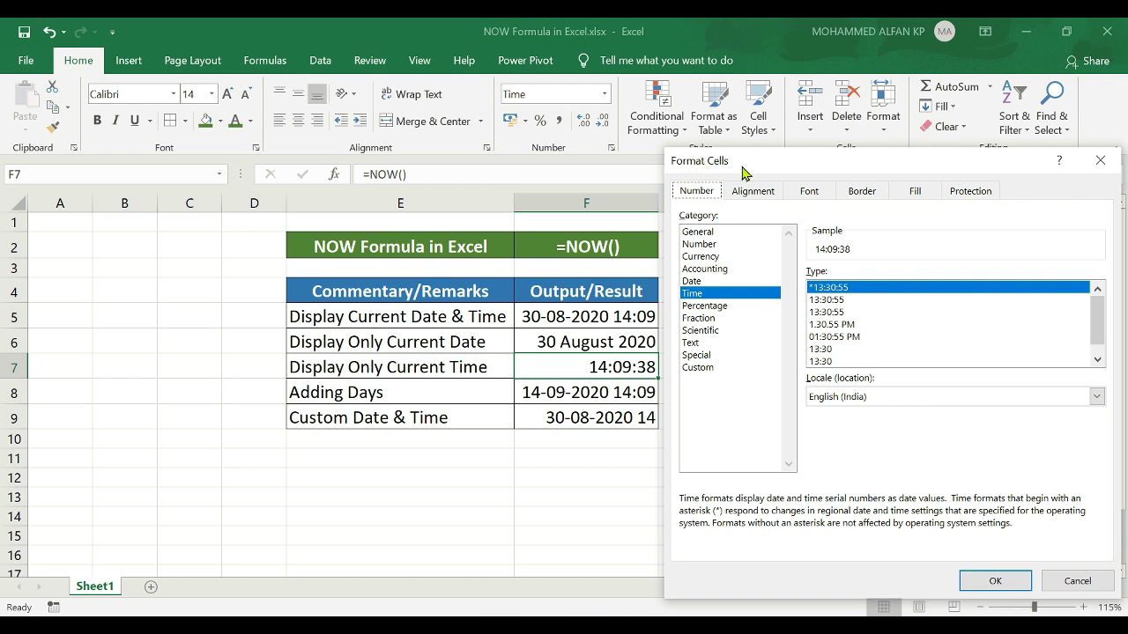
pyautogui.click(707, 367)
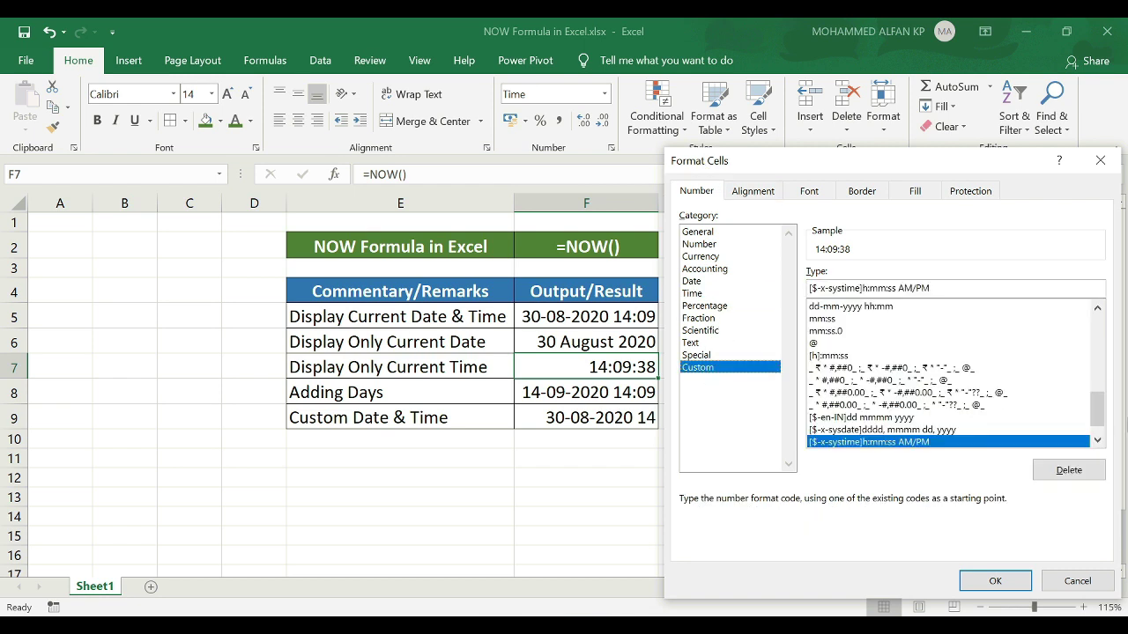
pyautogui.moveTo(1097, 410); pyautogui.dragTo(1097, 388)
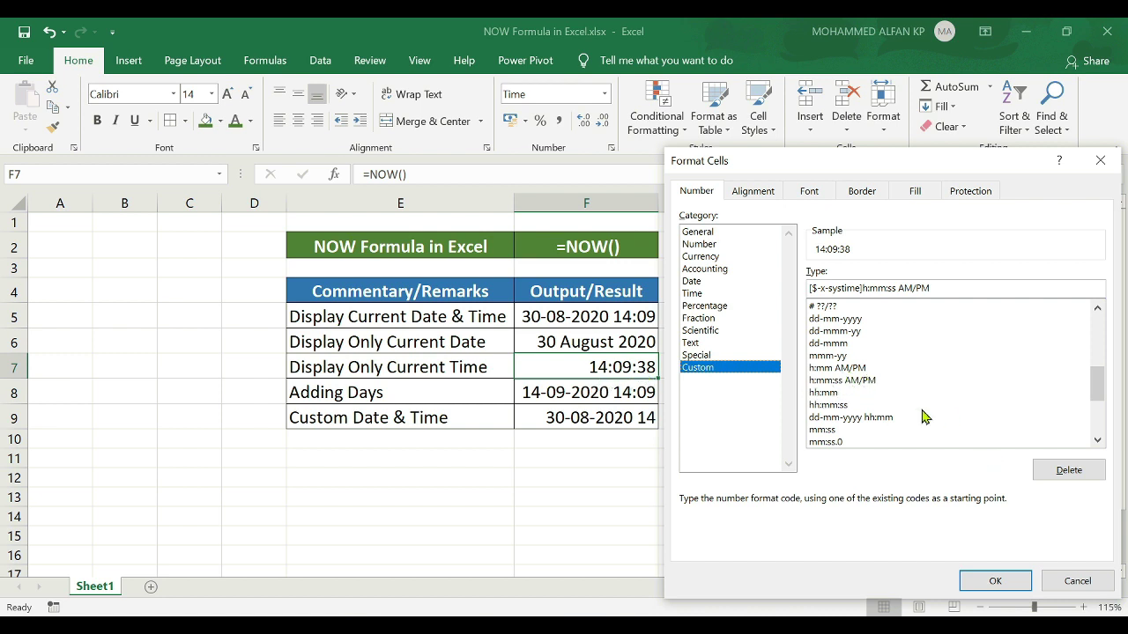
pyautogui.click(837, 371)
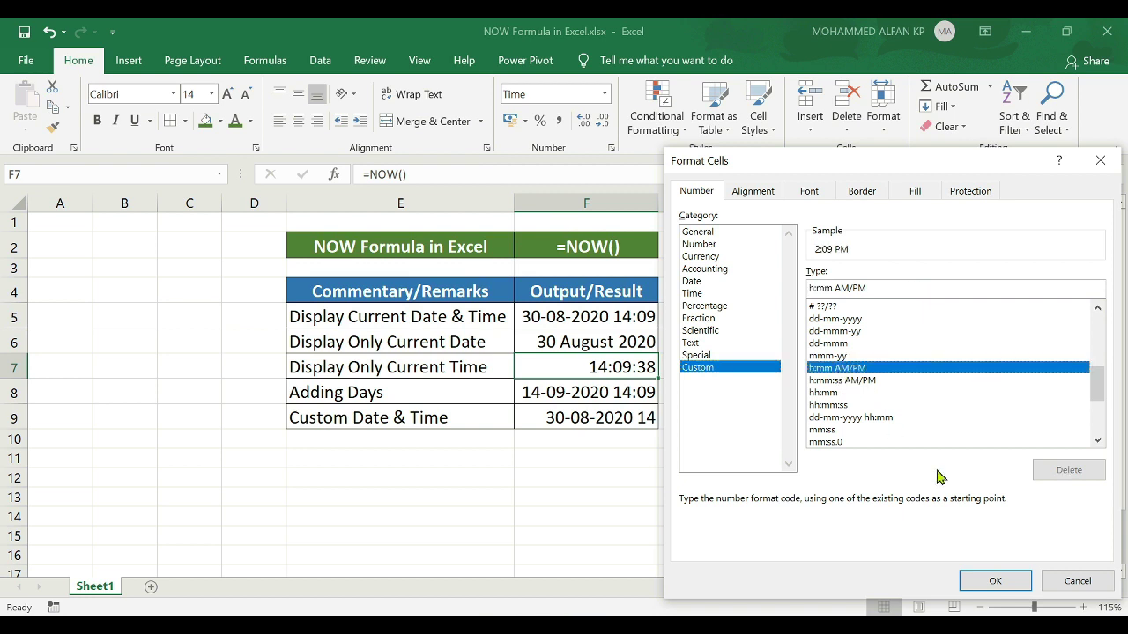
pyautogui.click(988, 579)
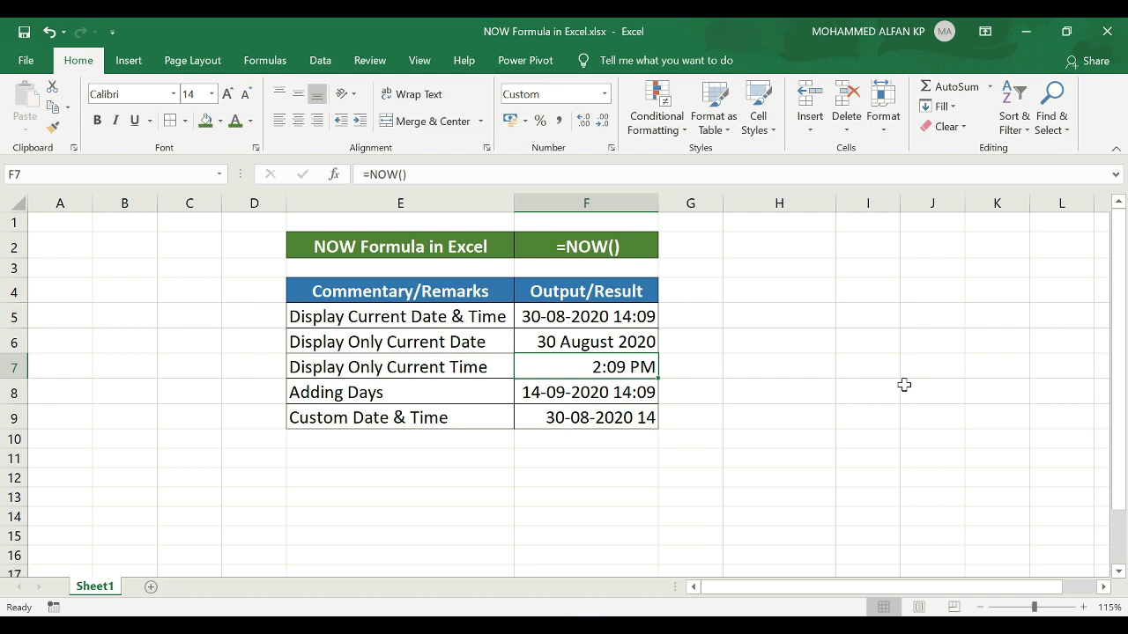